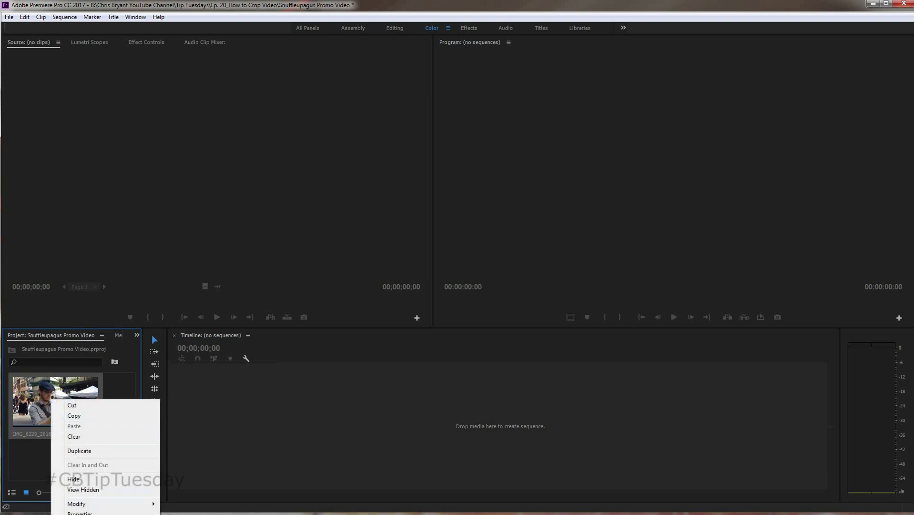
Create a sequence from IMG_6229_20160807.MOV, preview its opening seconds, and select it on V1
{"action": "left_click", "coordinate": [312, 409]}
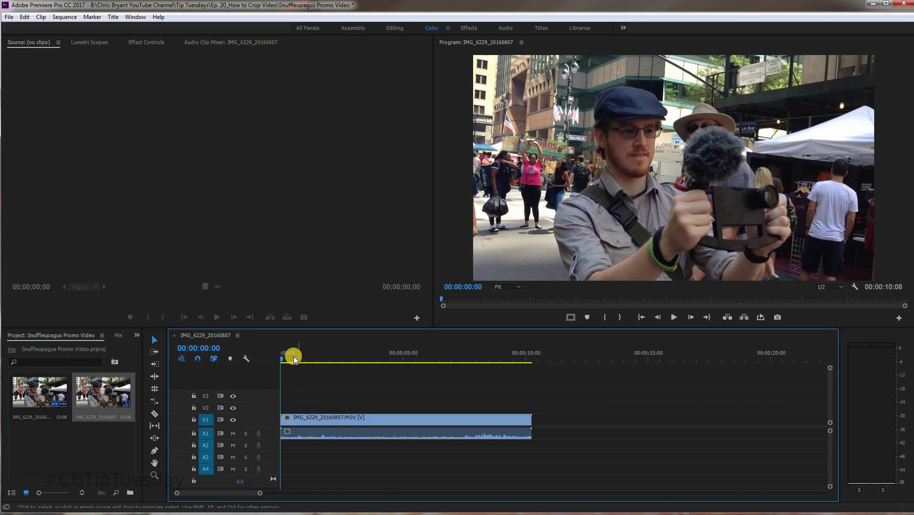
{"action": "mouse_move", "coordinate": [294, 359]}
{"action": "left_mouse_down"}
{"action": "mouse_move", "coordinate": [319, 360]}
{"action": "mouse_move", "coordinate": [293, 357]}
{"action": "left_mouse_up"}
{"action": "key", "text": "space"}
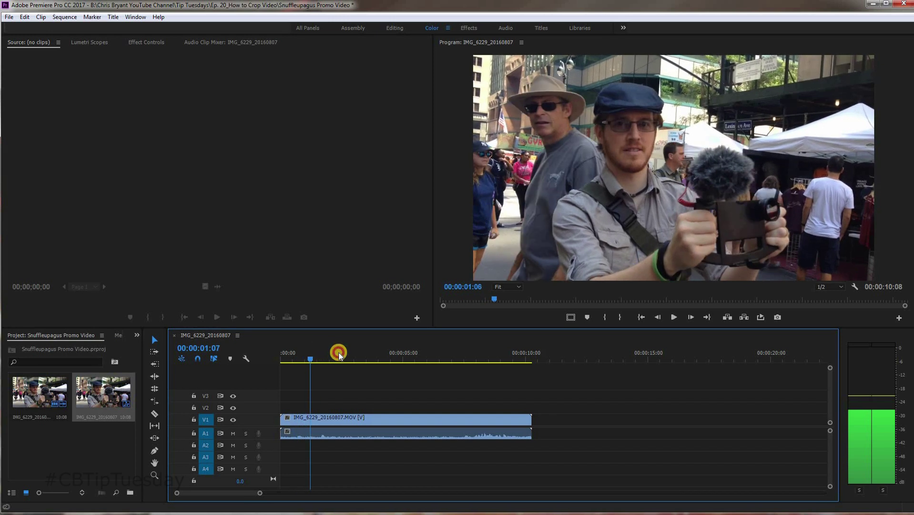
{"action": "left_click", "coordinate": [339, 355]}
{"action": "left_click", "coordinate": [370, 423]}
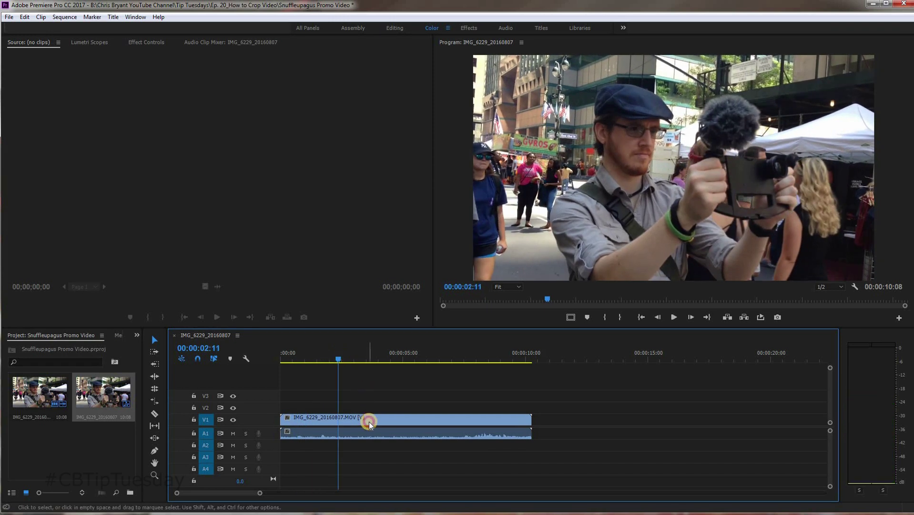
In Effect Controls, drag the clip's Motion Scale up to about 119%
{"action": "left_click", "coordinate": [153, 43]}
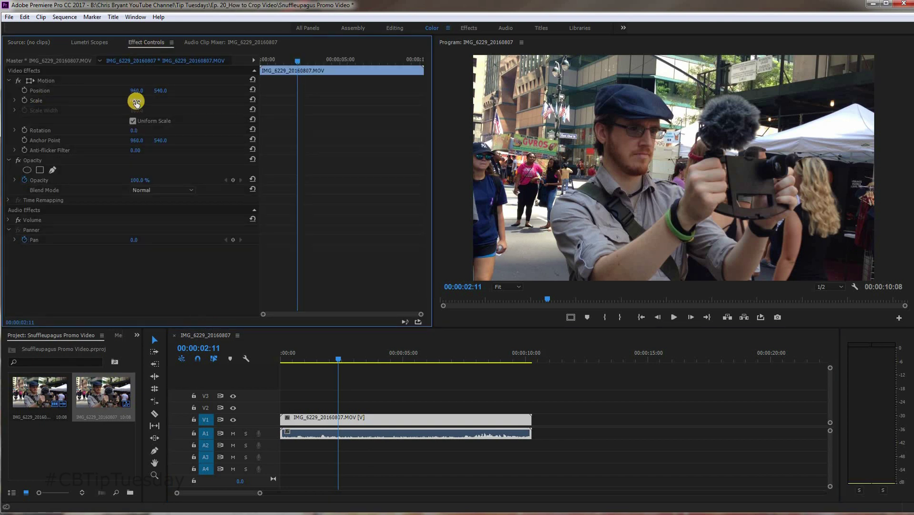
{"action": "left_click", "coordinate": [16, 101]}
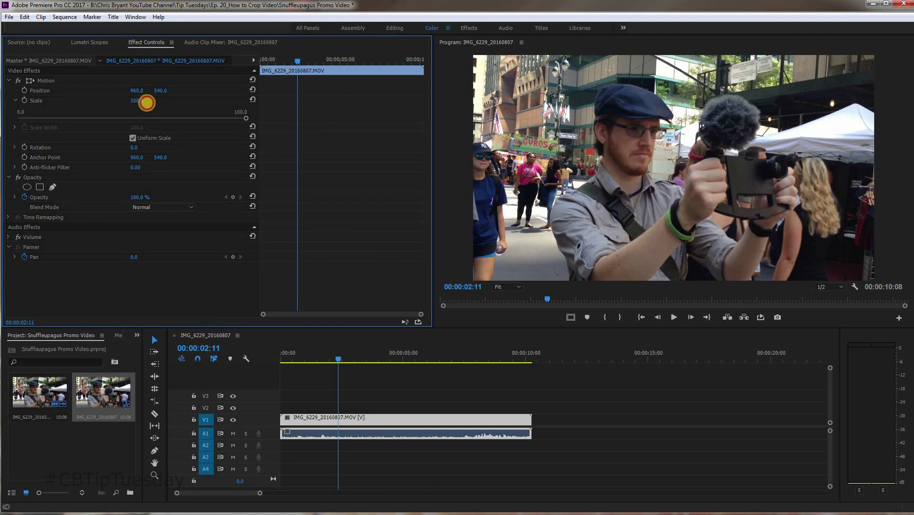
{"action": "left_click_drag", "start_coordinate": [160, 101], "coordinate": [143, 97]}
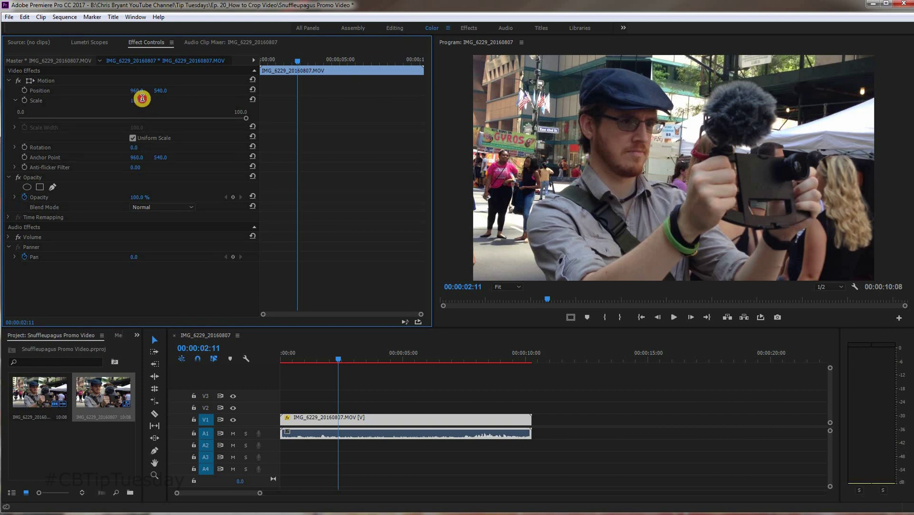
Set the clip's Scale to 120 and drag its Position Y to 453
{"action": "left_click", "coordinate": [137, 100]}
{"action": "type", "text": "120"}
{"action": "key", "text": "Return"}
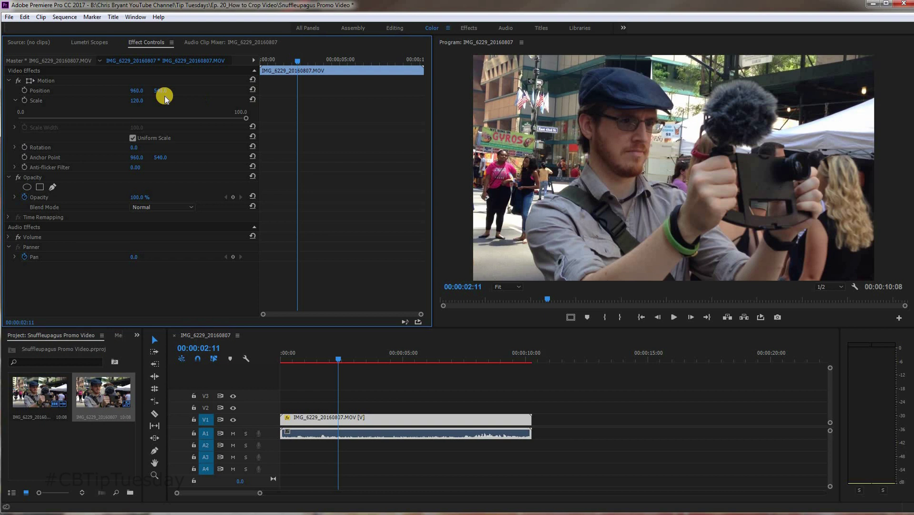
{"action": "left_click_drag", "start_coordinate": [159, 93], "coordinate": [86, 106]}
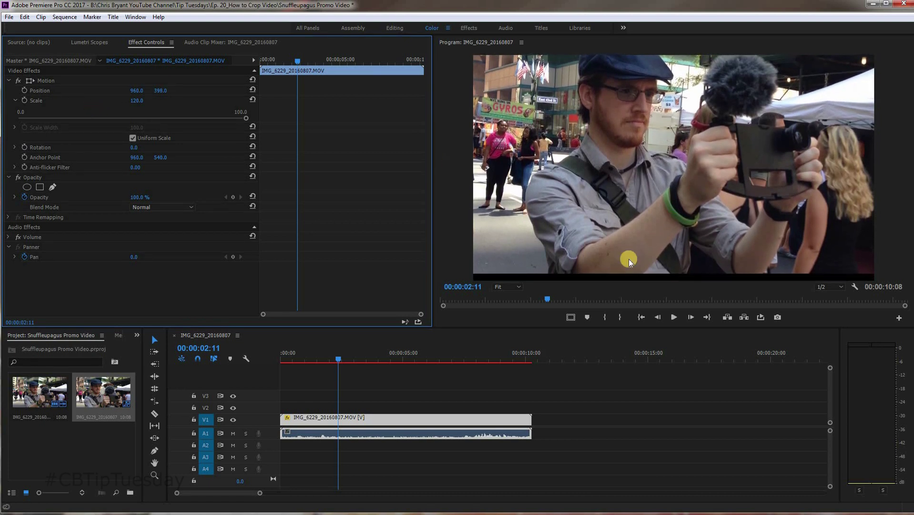
{"action": "left_click_drag", "start_coordinate": [151, 92], "coordinate": [185, 96]}
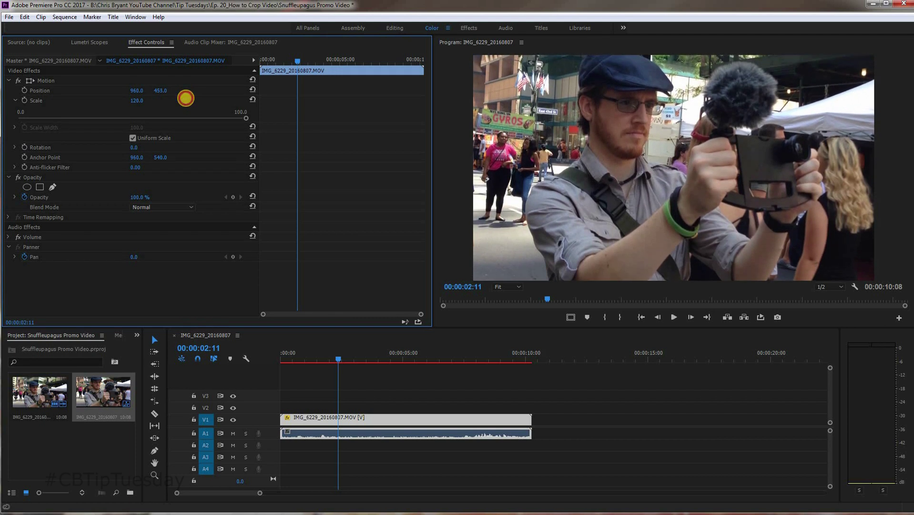
Play back the sequence to check the crop, stopping around 03:12
{"action": "left_click", "coordinate": [314, 355]}
{"action": "key", "text": "space"}
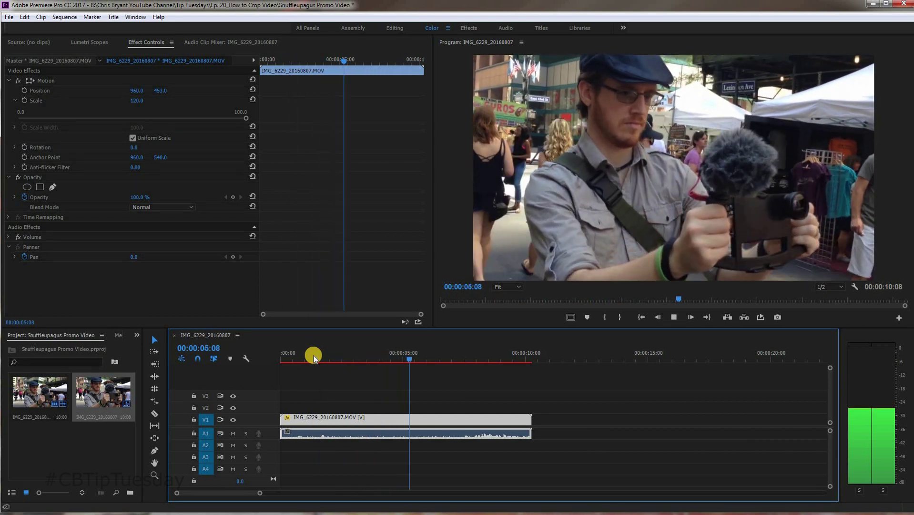
{"action": "key", "text": "space"}
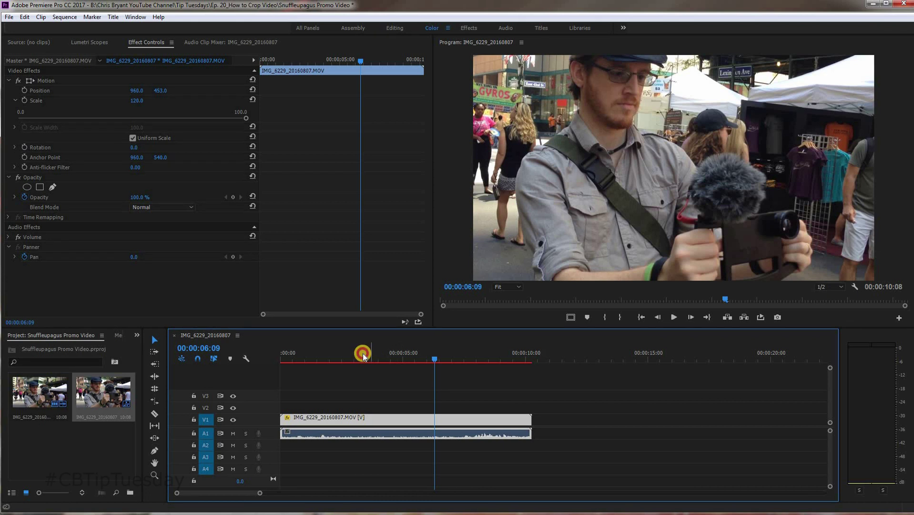
{"action": "left_click", "coordinate": [363, 354]}
{"action": "key", "text": "Left"}
{"action": "key", "text": "Left"}
{"action": "key", "text": "Left"}
{"action": "key", "text": "Left"}
Reduce the clip's Scale to 115 and nudge Position Y to 463
{"action": "left_click", "coordinate": [247, 119]}
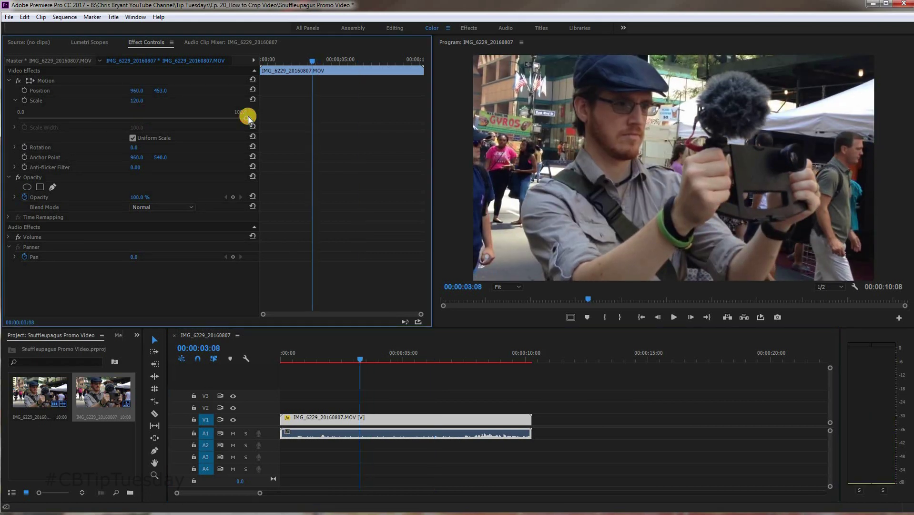
{"action": "type", "text": "115"}
{"action": "key", "text": "Return"}
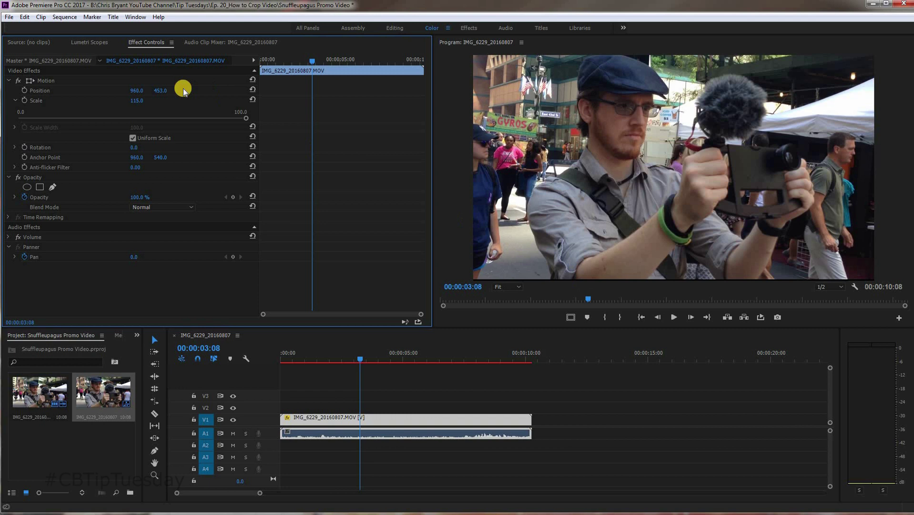
{"action": "left_click", "coordinate": [160, 91]}
{"action": "left_click", "coordinate": [179, 93]}
{"action": "left_click_drag", "start_coordinate": [181, 94], "coordinate": [183, 93]}
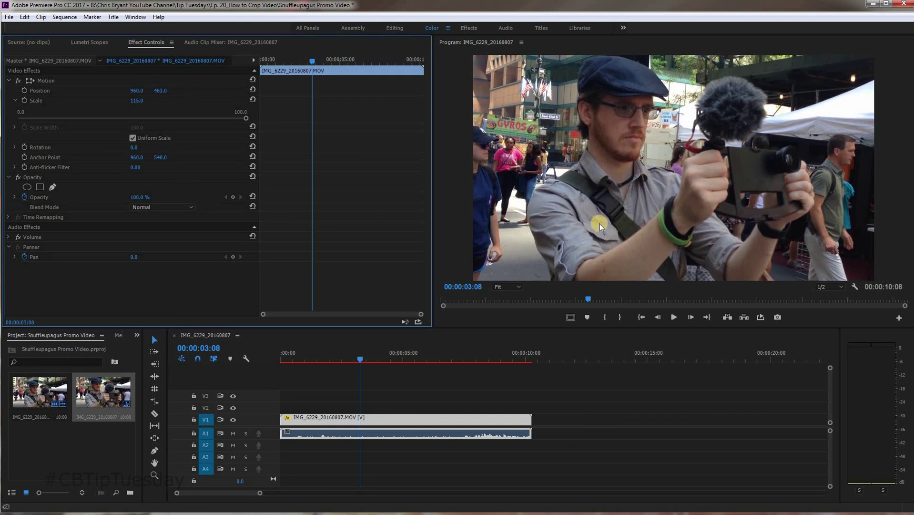
Replay the sequence from near the start up to the 06:16 end point
{"action": "left_click", "coordinate": [327, 356]}
{"action": "left_click", "coordinate": [327, 357]}
{"action": "key", "text": "space"}
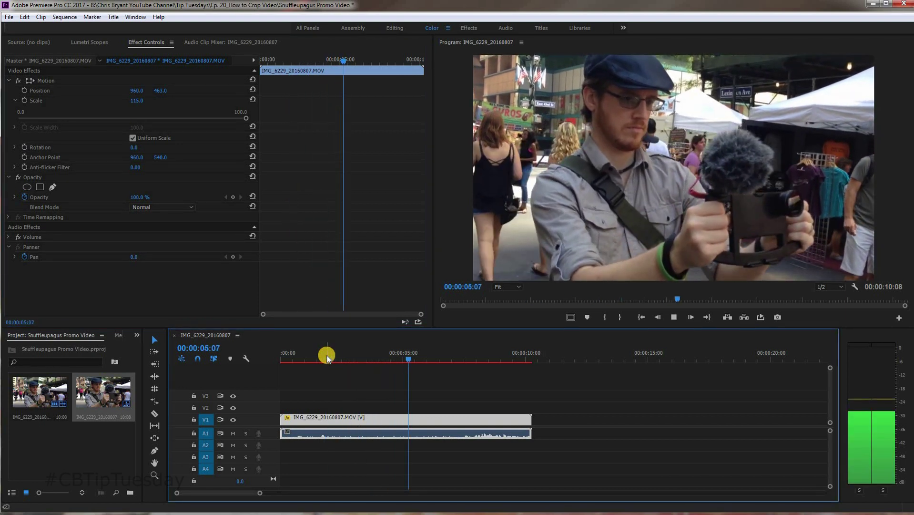
{"action": "key", "text": "space"}
{"action": "key", "text": "space"}
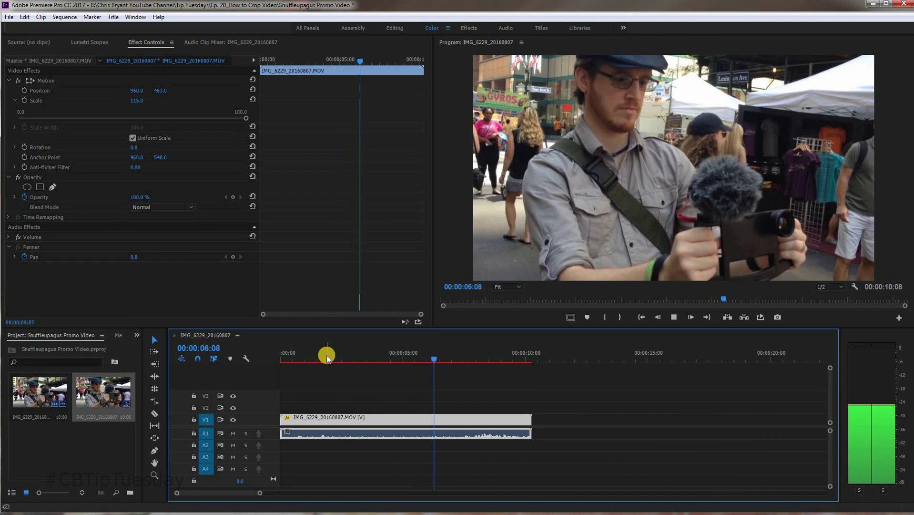
{"action": "key", "text": "space"}
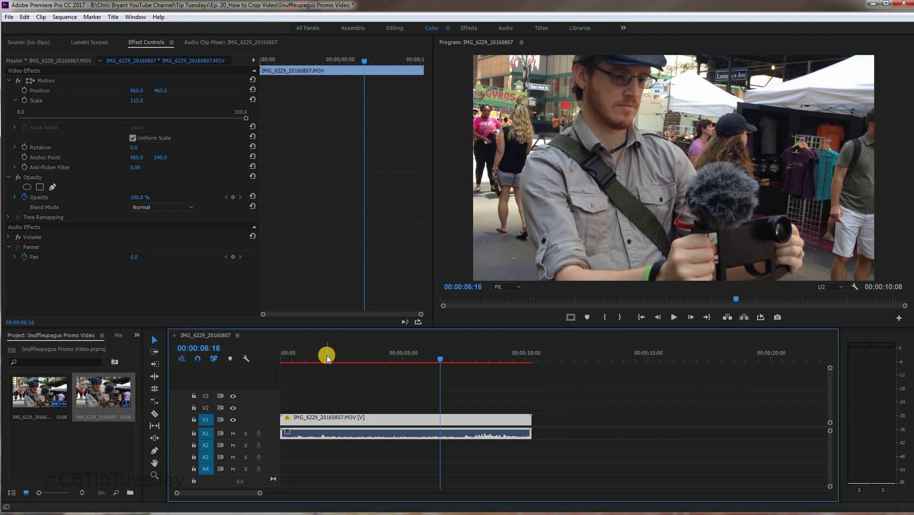
Ripple-trim the clip's tail at 06:16 and its head at about 2:03
{"action": "key", "text": "w"}
{"action": "left_click_drag", "start_coordinate": [305, 358], "coordinate": [323, 358]}
{"action": "key", "text": "space"}
{"action": "key", "text": "space"}
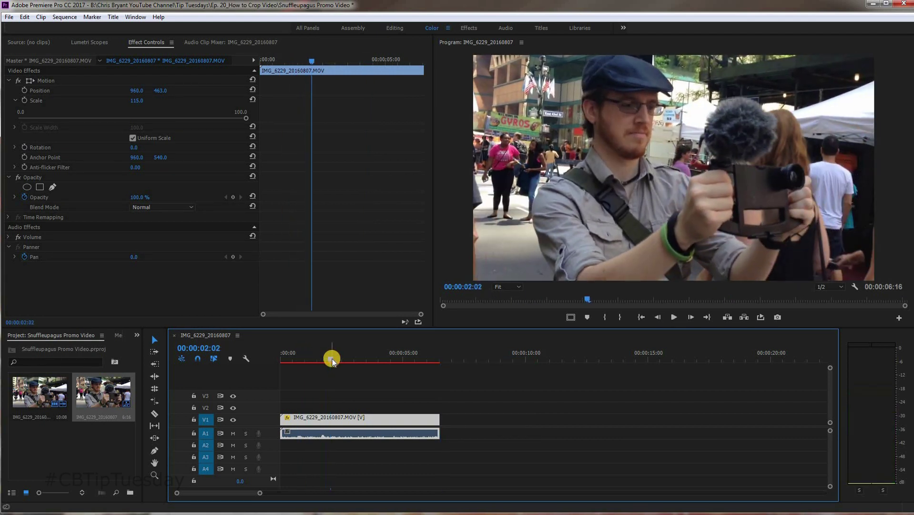
{"action": "key", "text": "q"}
Enlarge the V1 track, replay the 04:13 sequence, and zoom the timeline to fit
{"action": "key", "text": "space"}
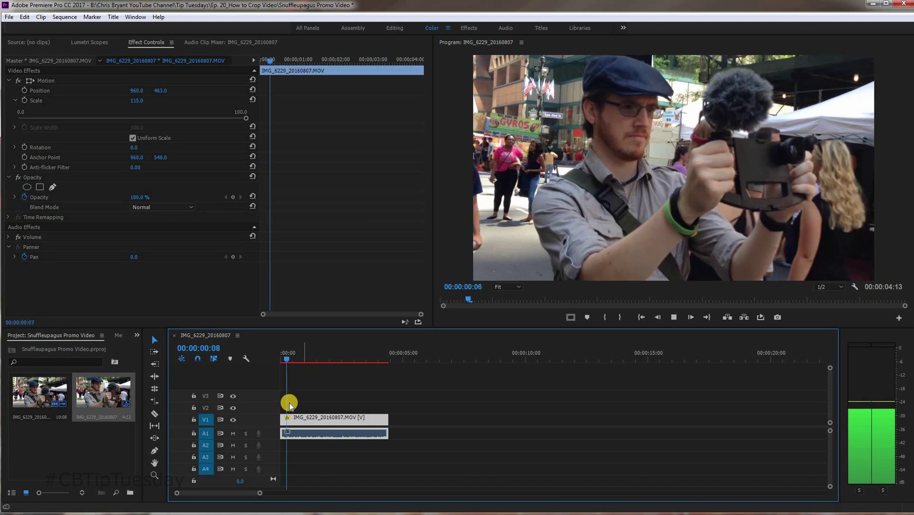
{"action": "double_click", "coordinate": [265, 418]}
{"action": "key", "text": "space"}
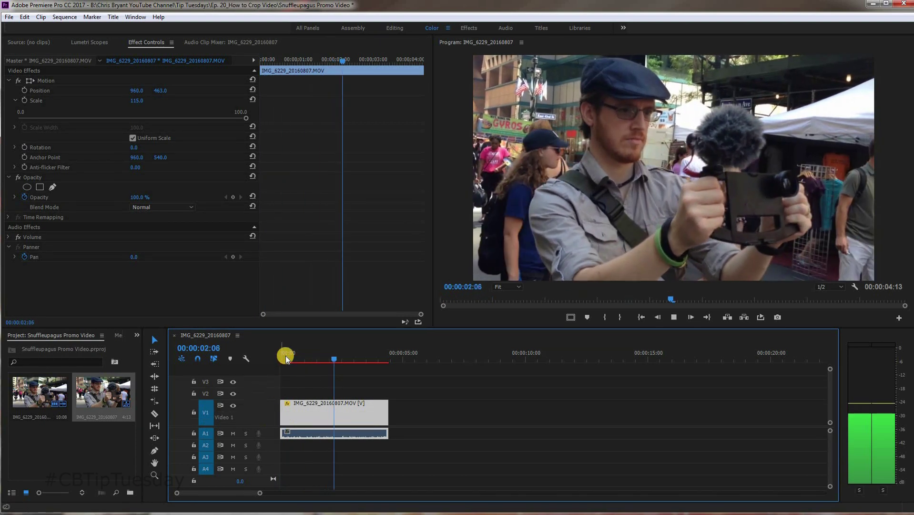
{"action": "left_click", "coordinate": [286, 358]}
{"action": "key", "text": "backslash"}
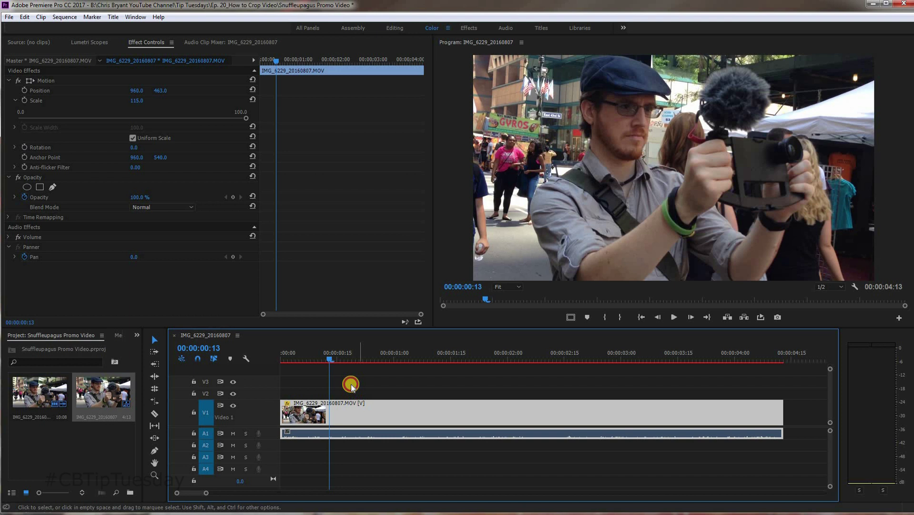
{"action": "left_click", "coordinate": [383, 411]}
{"action": "left_click", "coordinate": [324, 419]}
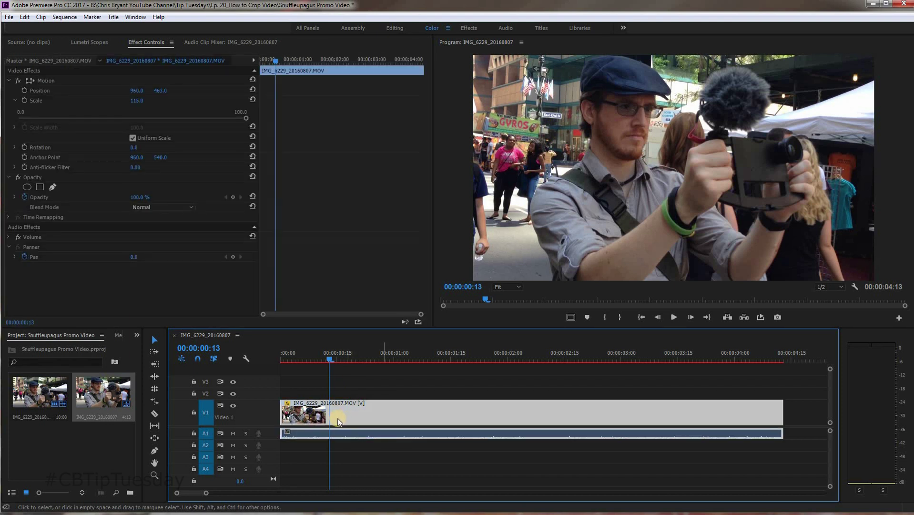